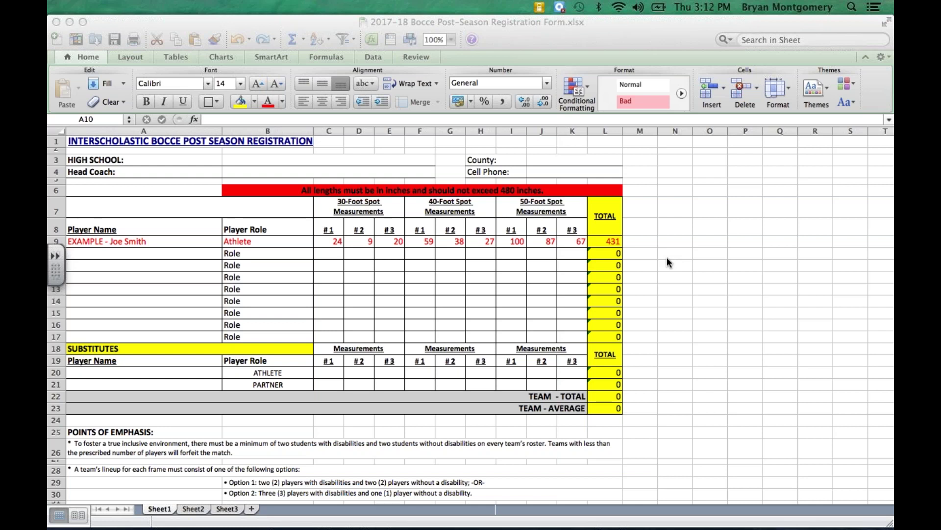
# Step: Glance at the emailed form instructions and the empty Sheet2 and Sheet3, then return to Sheet1
pyautogui.moveTo(633, 528)
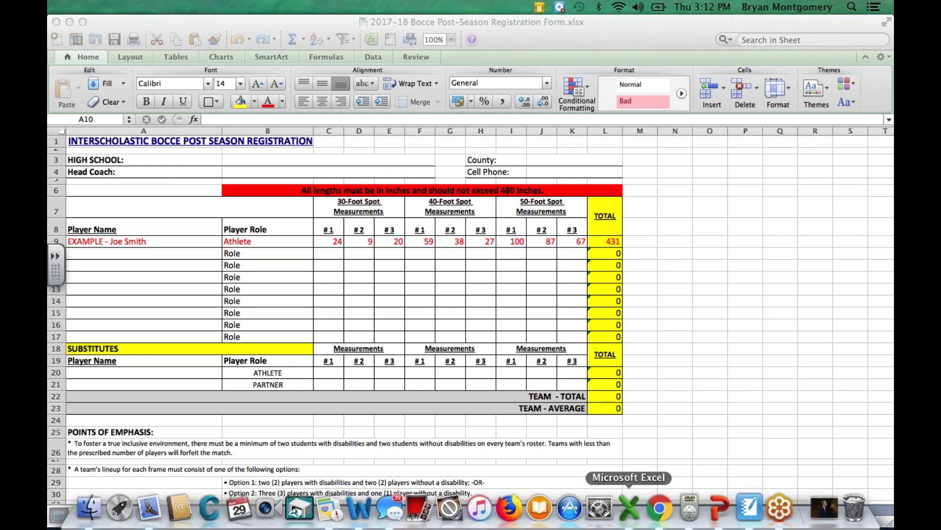
pyautogui.click(656, 509)
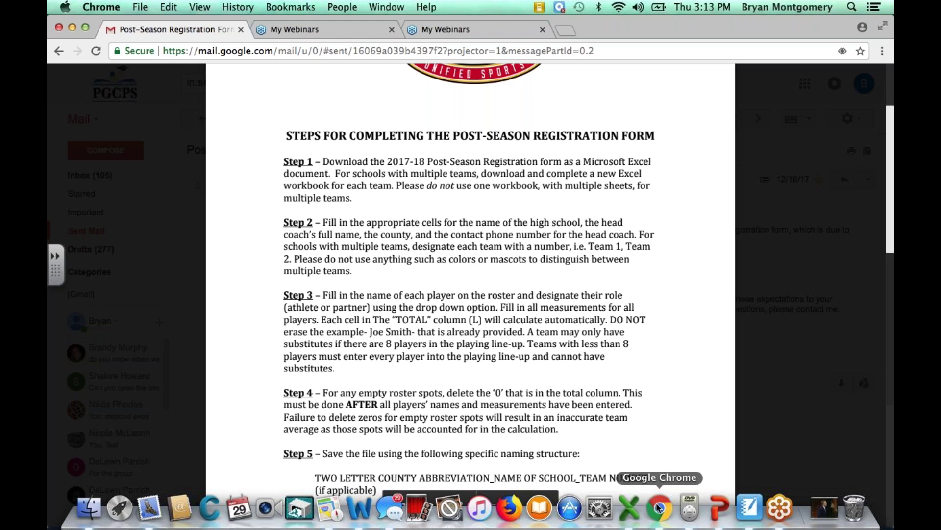
pyautogui.click(628, 505)
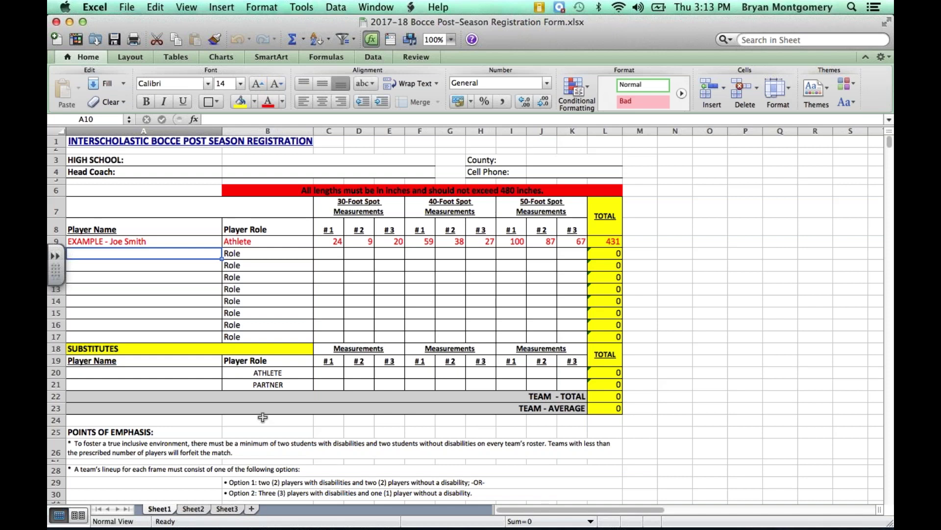
pyautogui.click(193, 509)
pyautogui.click(225, 509)
pyautogui.click(160, 509)
# Step: Enter 'Wise HS' in the High School cell B3, dropping the '- Team 1' suffix
pyautogui.click(263, 160)
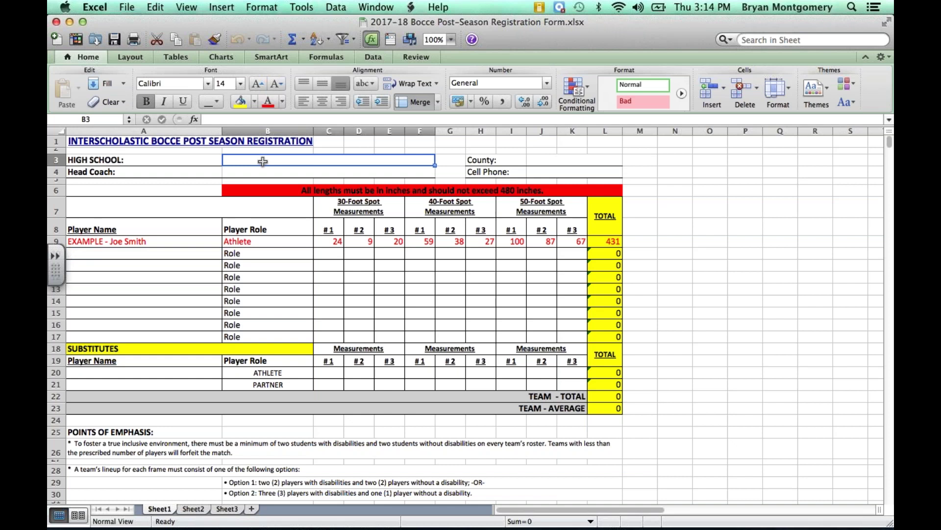
pyautogui.write('Wi')
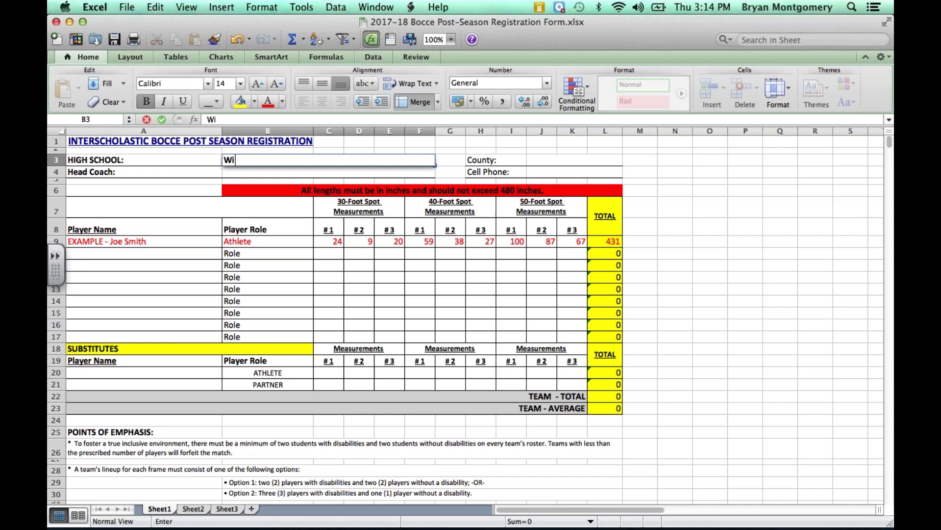
pyautogui.write('se HS')
pyautogui.write('- Team 1')
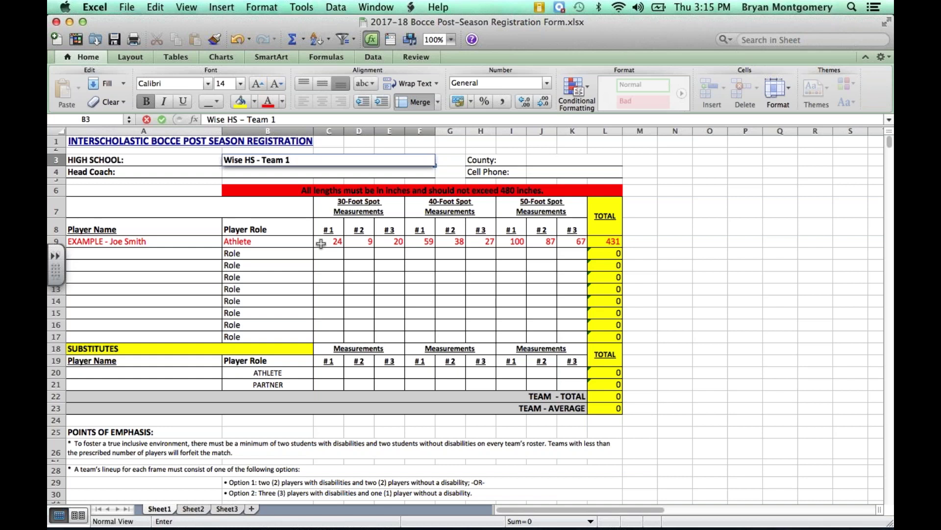
pyautogui.press('BackSpace')
pyautogui.press('BackSpace')
pyautogui.press('BackSpace')
pyautogui.press('BackSpace')
pyautogui.press('BackSpace')
pyautogui.press('BackSpace')
# Step: Enter Prince George's as the county in J3, fixing the misspelling
pyautogui.click(549, 160)
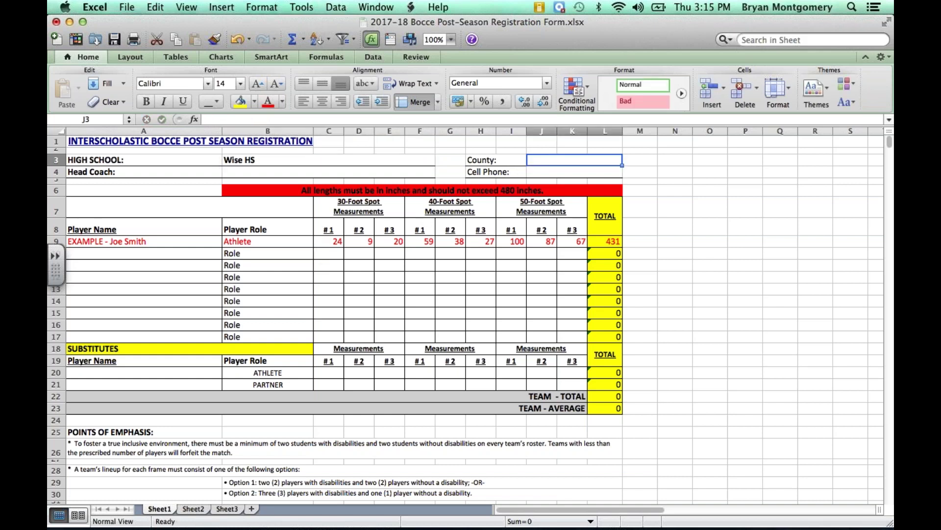
pyautogui.write('Pri')
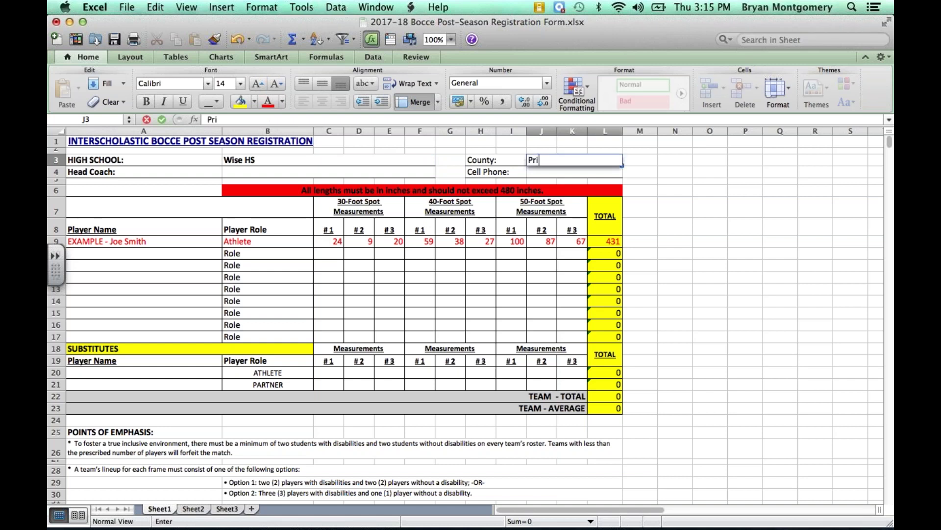
pyautogui.write("nce George's")
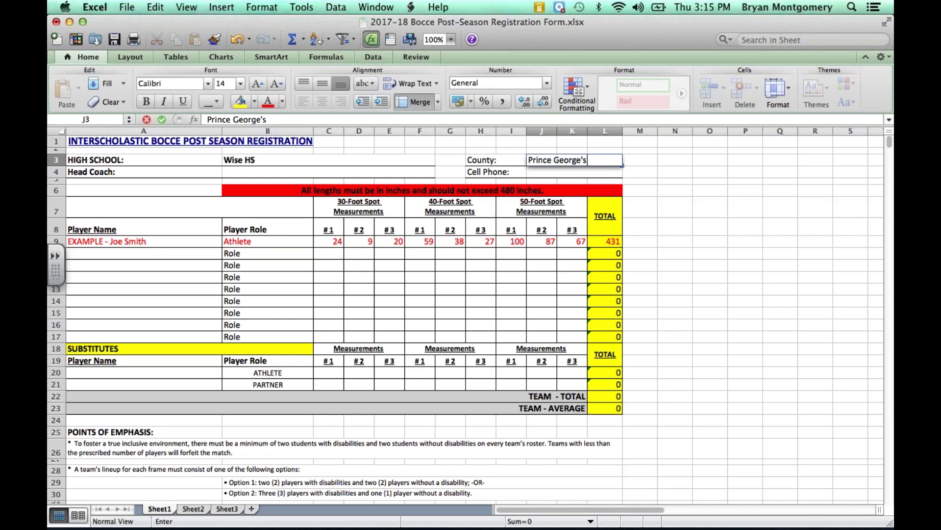
# Step: Fill in the head coach's name in B4 and the cell phone number in J4
pyautogui.click(292, 174)
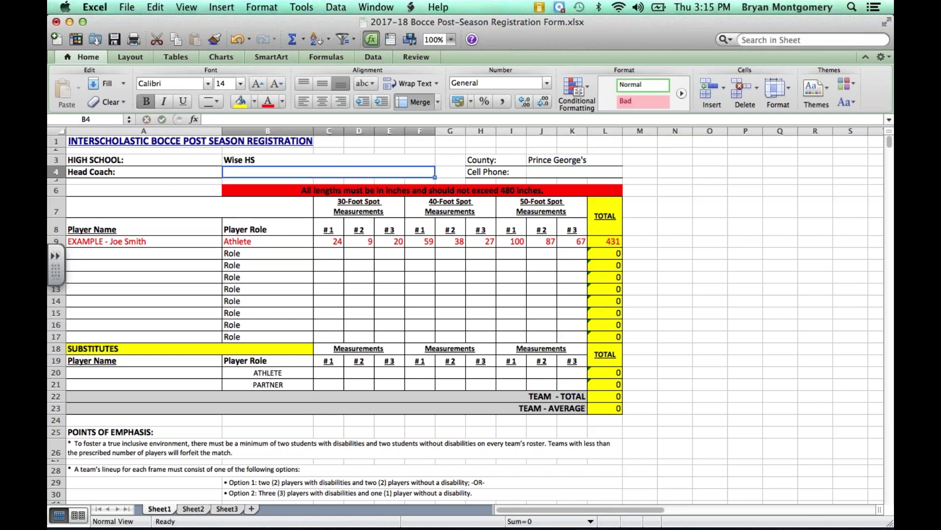
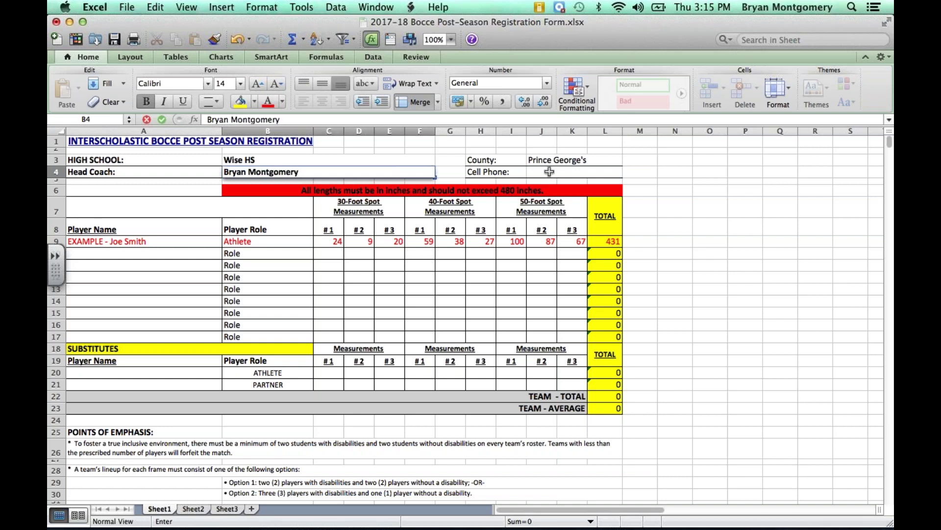
pyautogui.click(549, 171)
pyautogui.write('301')
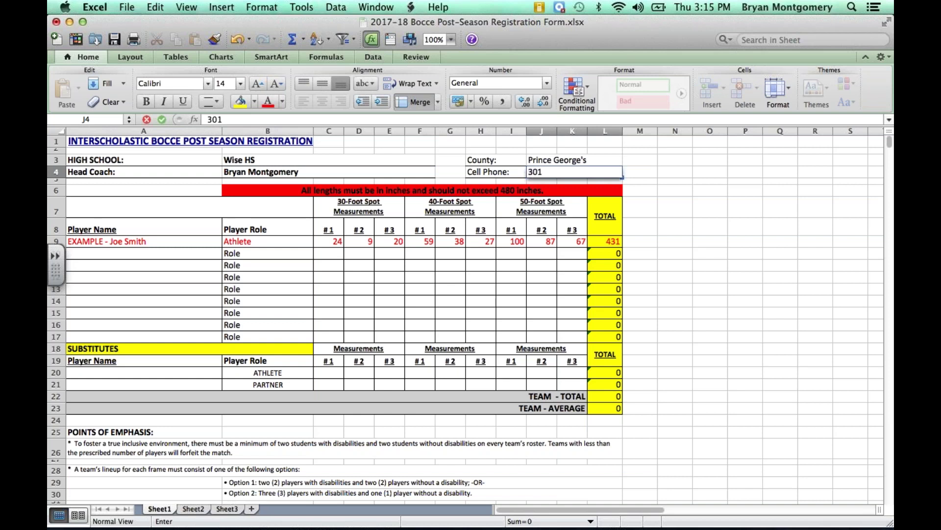
pyautogui.write('5552020')
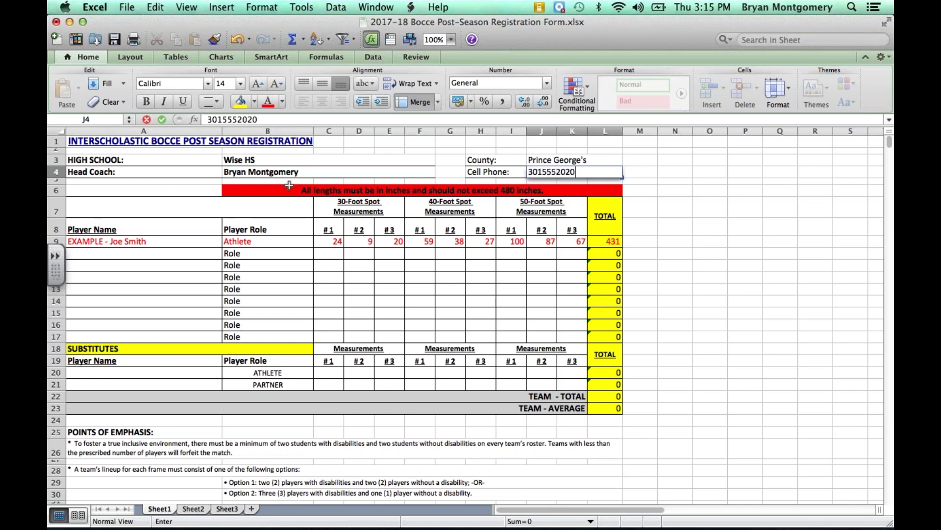
pyautogui.click(144, 253)
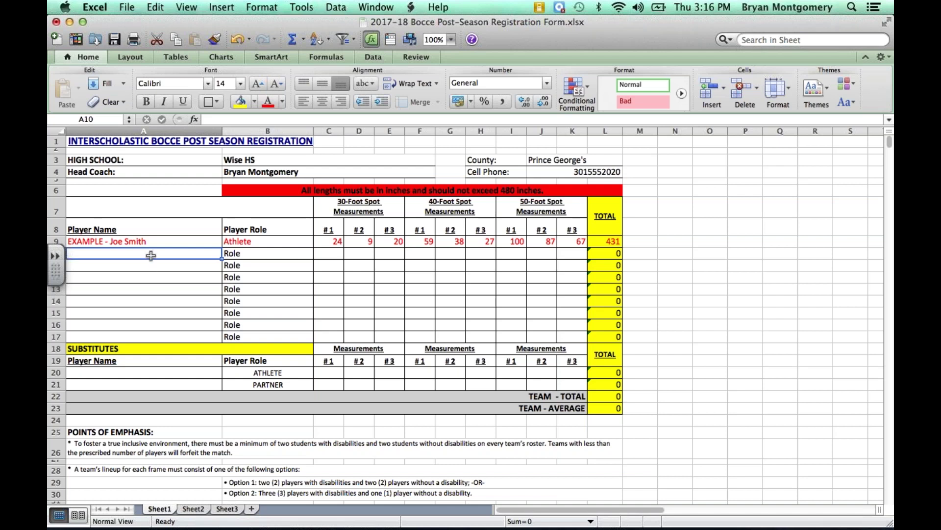
pyautogui.moveTo(151, 257); pyautogui.dragTo(160, 334)
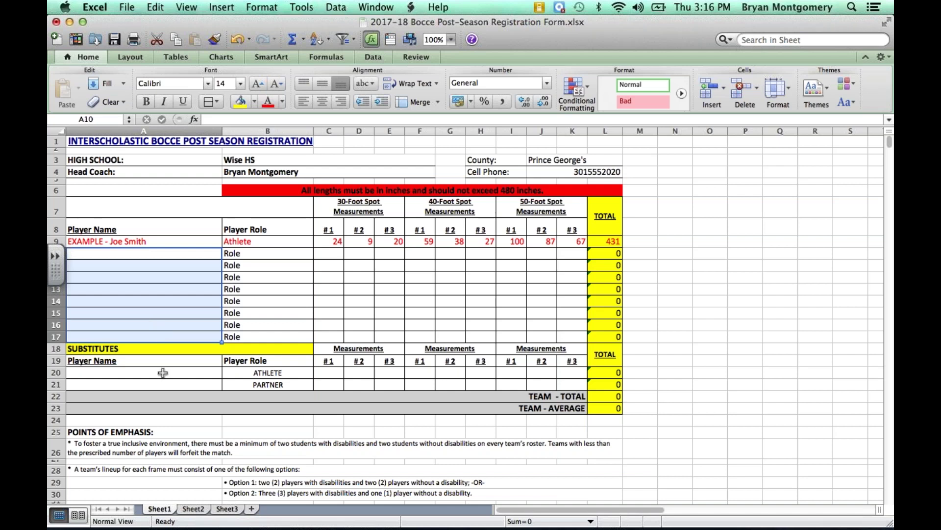
pyautogui.moveTo(163, 372); pyautogui.dragTo(166, 386)
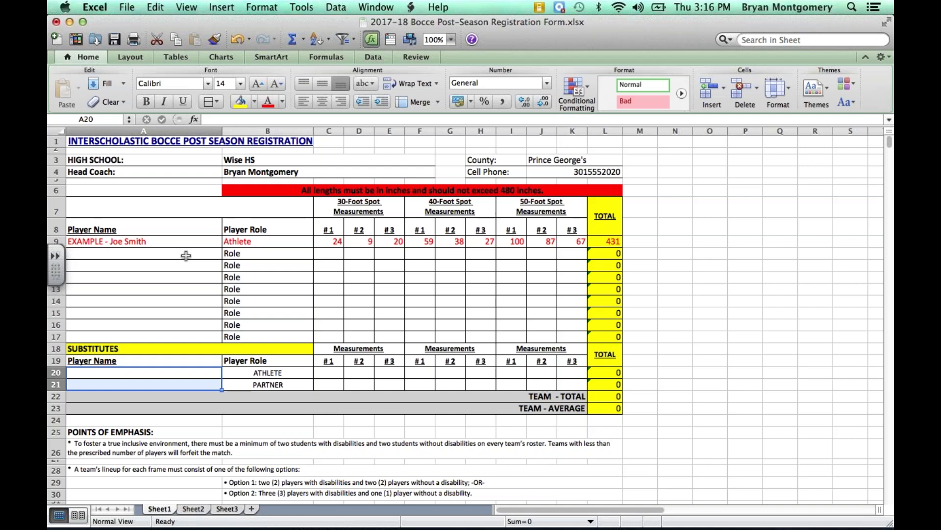
pyautogui.moveTo(186, 255); pyautogui.dragTo(195, 333)
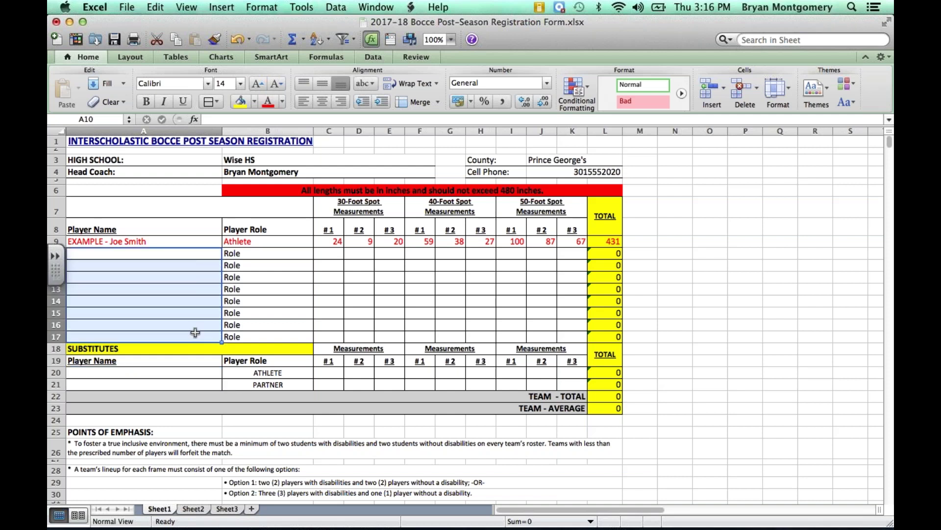
pyautogui.click(195, 256)
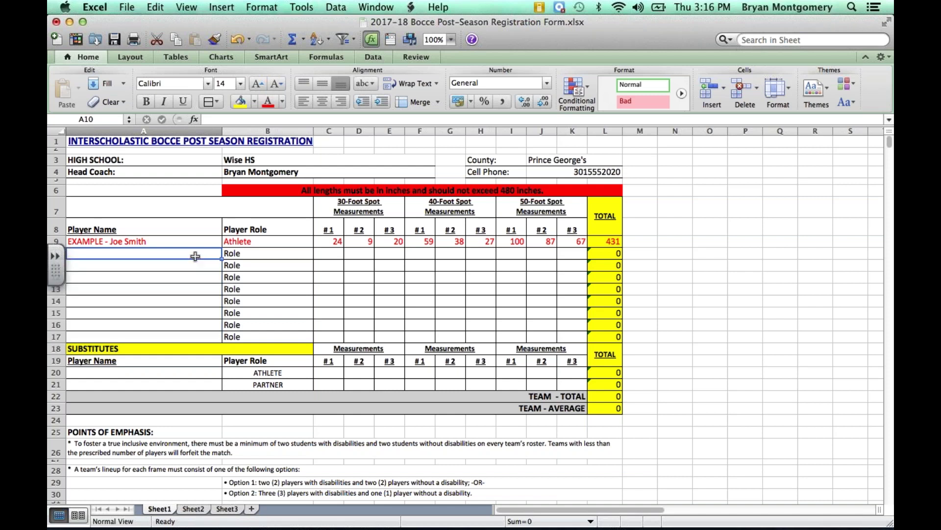
pyautogui.moveTo(195, 256); pyautogui.dragTo(207, 332)
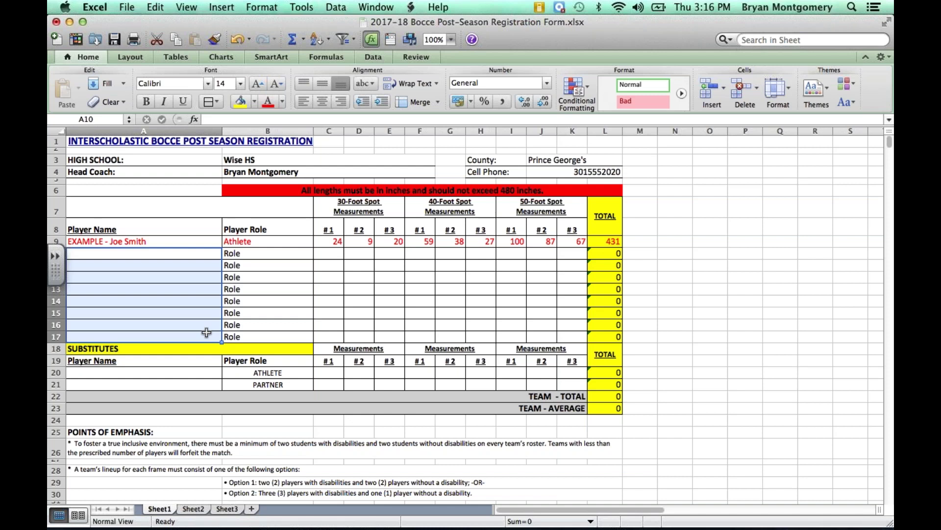
pyautogui.click(142, 253)
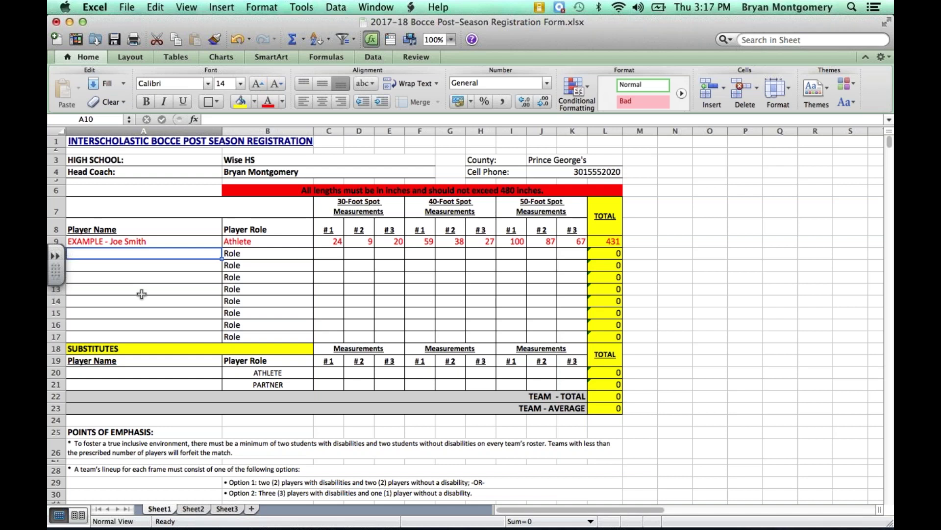
# Step: Enter the first player's name and set the role to Athlete
pyautogui.write('John')
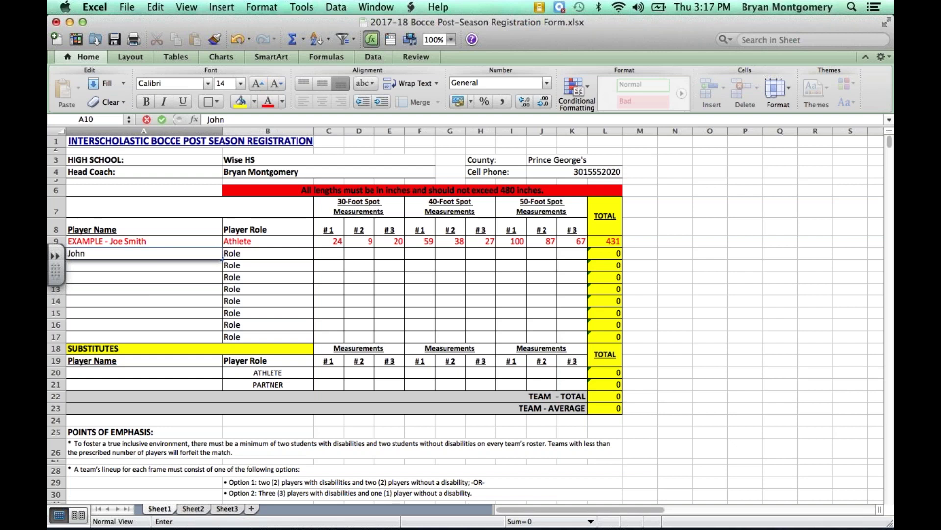
pyautogui.write(' Doe')
pyautogui.press('Tab')
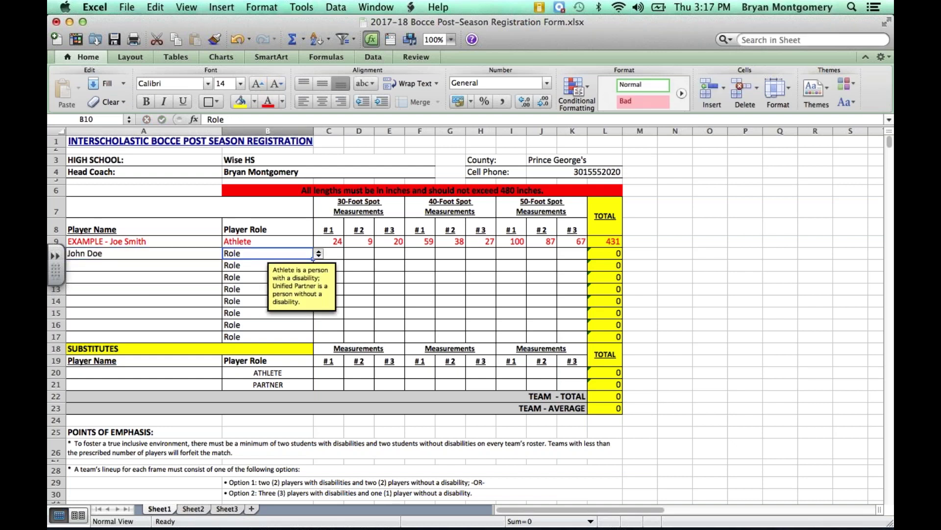
pyautogui.click(319, 253)
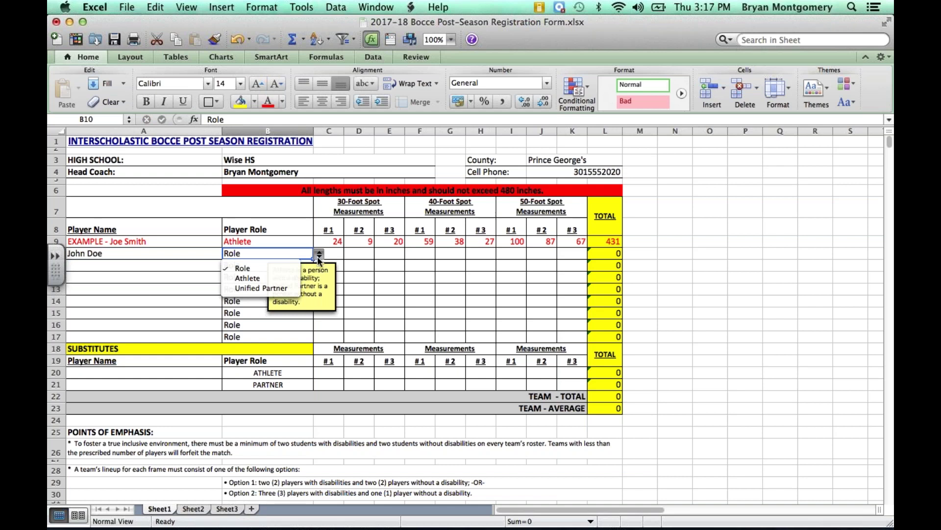
pyautogui.click(300, 278)
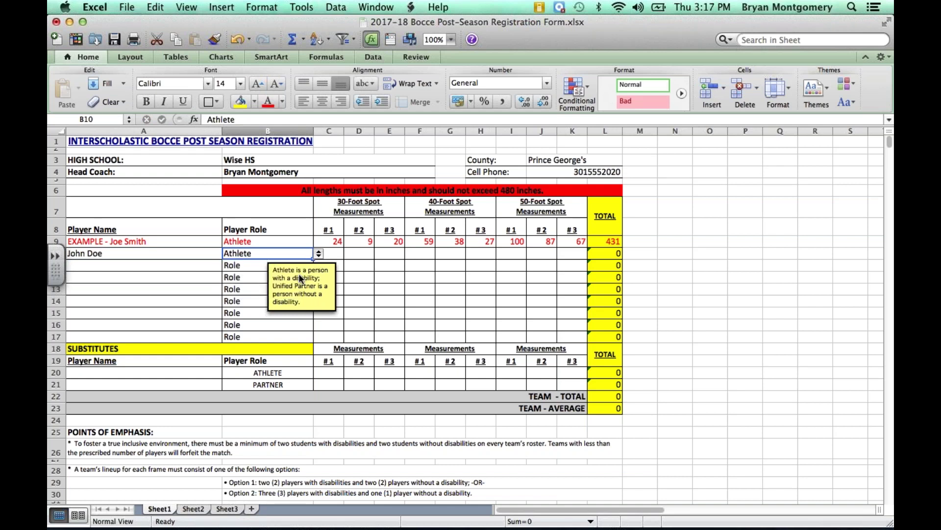
# Step: Enter the 30-foot measurements 10, 20 and 30
pyautogui.click(338, 253)
pyautogui.write('1')
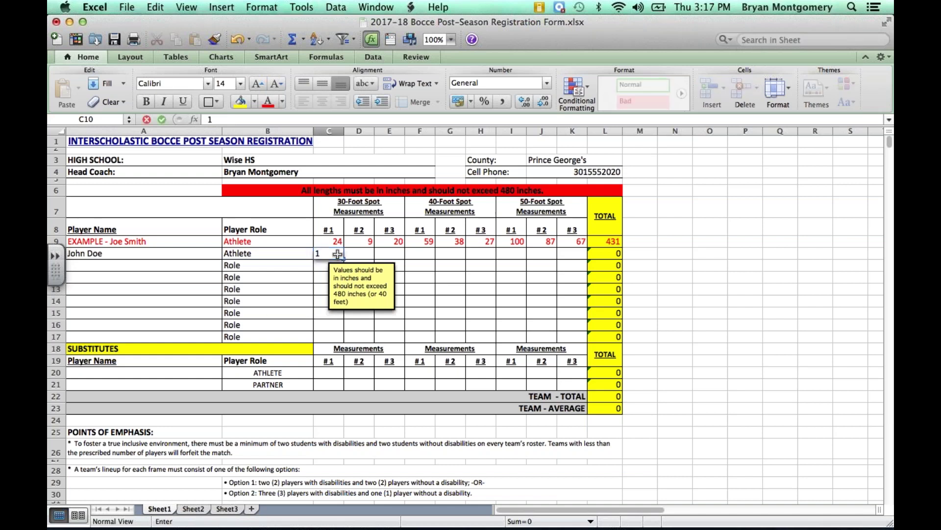
pyautogui.press('Tab')
pyautogui.write('2')
pyautogui.press('BackSpace')
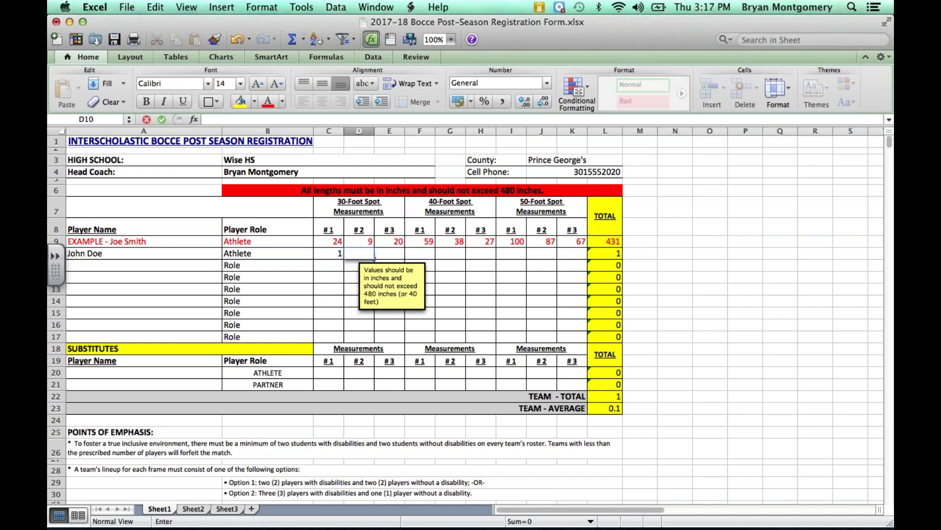
pyautogui.hotkey('shift', 'Tab')
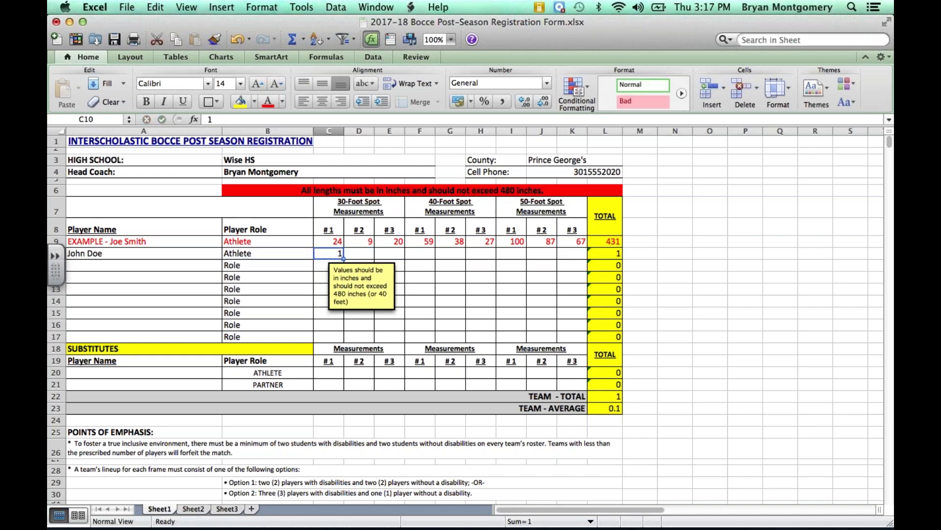
pyautogui.write('10')
pyautogui.press('Tab')
pyautogui.write('20')
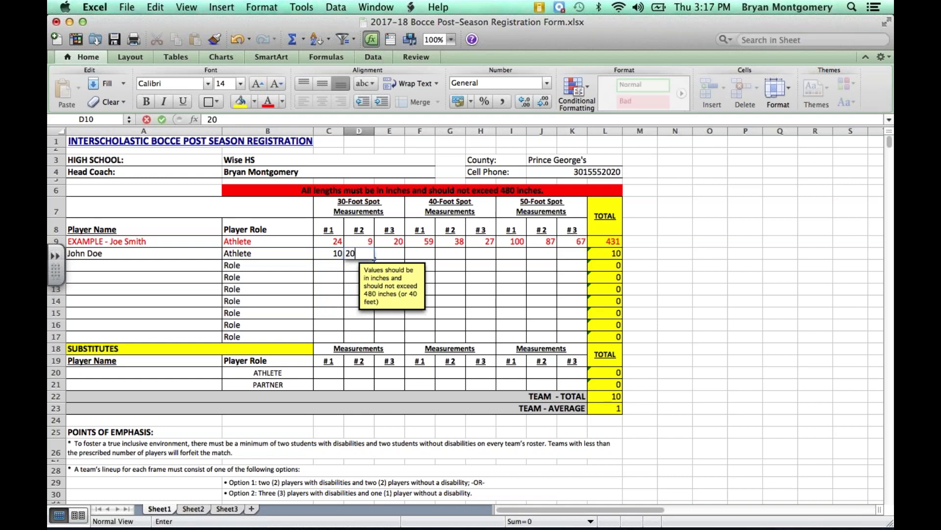
pyautogui.press('Tab')
pyautogui.write('30')
pyautogui.press('Tab')
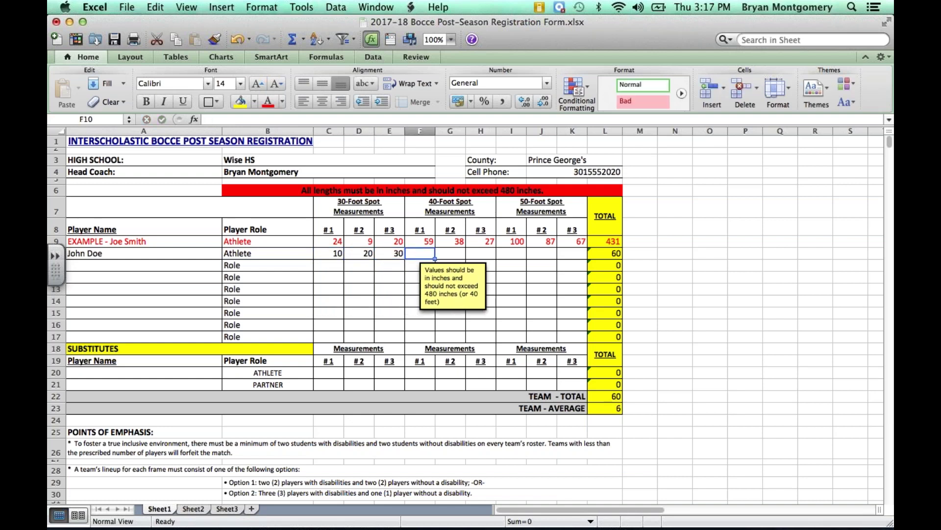
# Step: Enter the 40-foot measurements 40, 60, 70 and 50-foot measurements 50, 60
pyautogui.write('40')
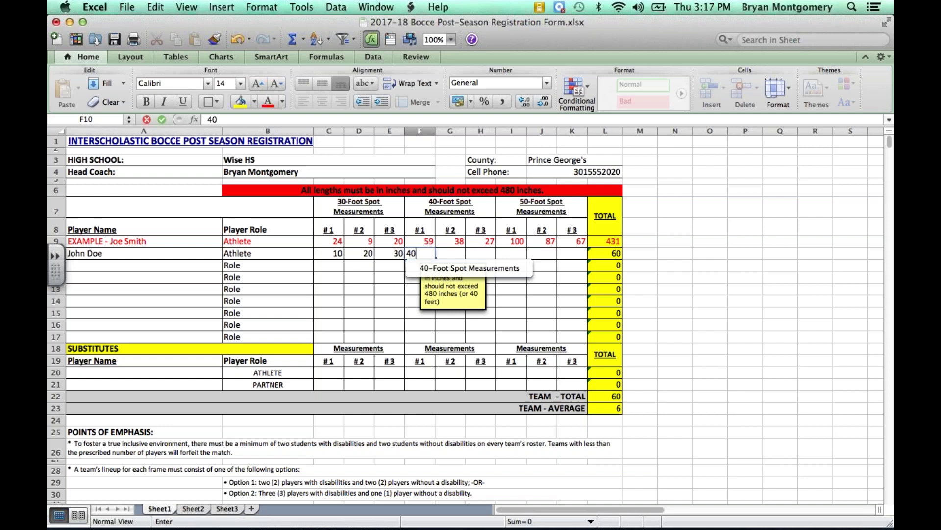
pyautogui.write('50')
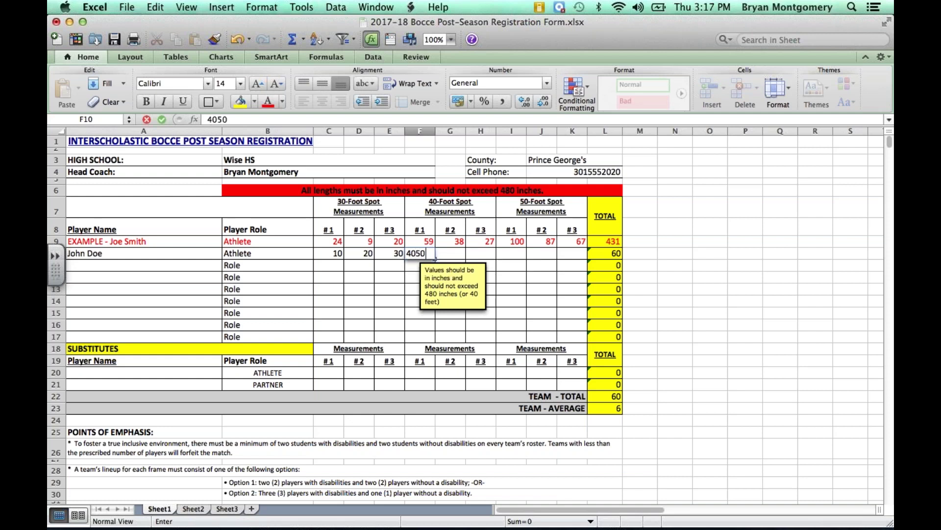
pyautogui.press('BackSpace')
pyautogui.press('BackSpace')
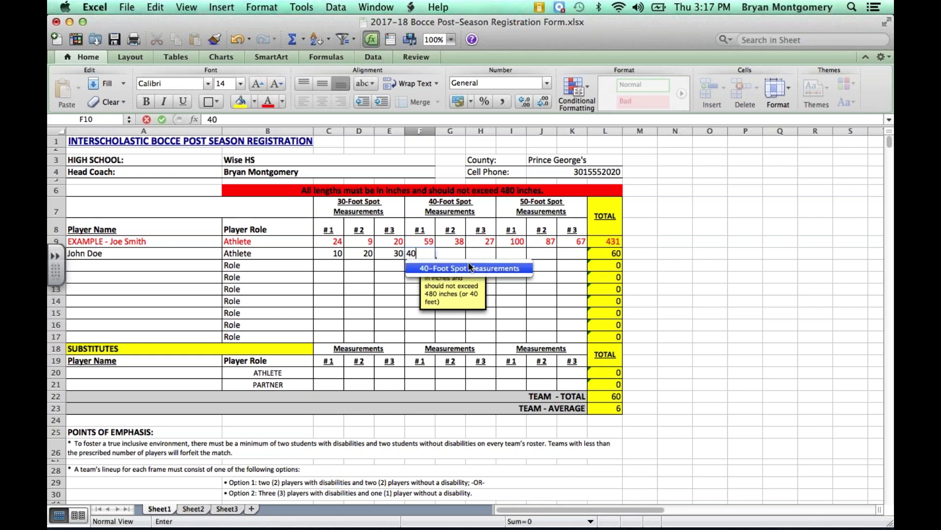
pyautogui.press('Tab')
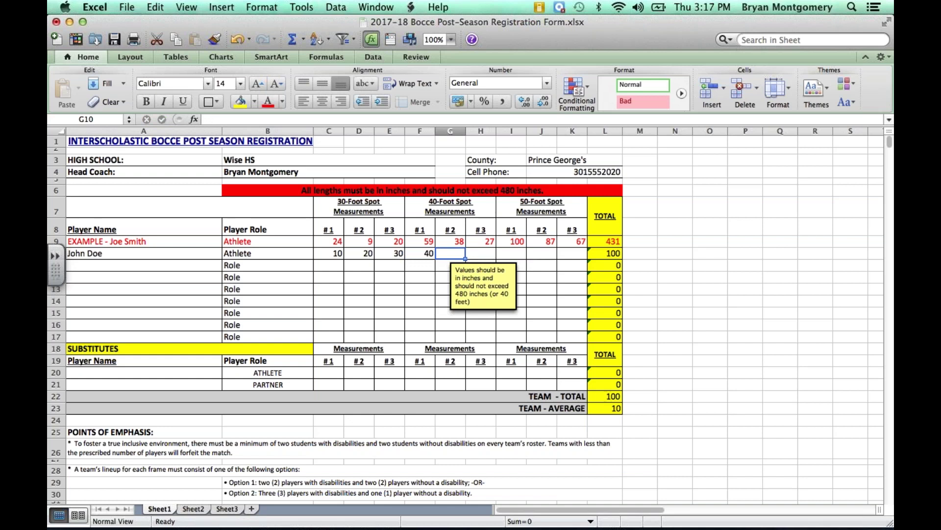
pyautogui.write('60')
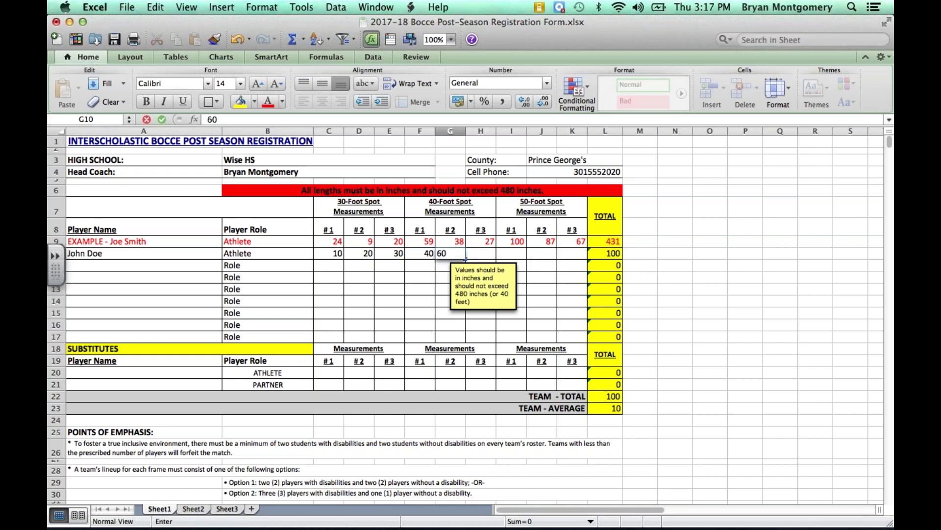
pyautogui.press('Tab')
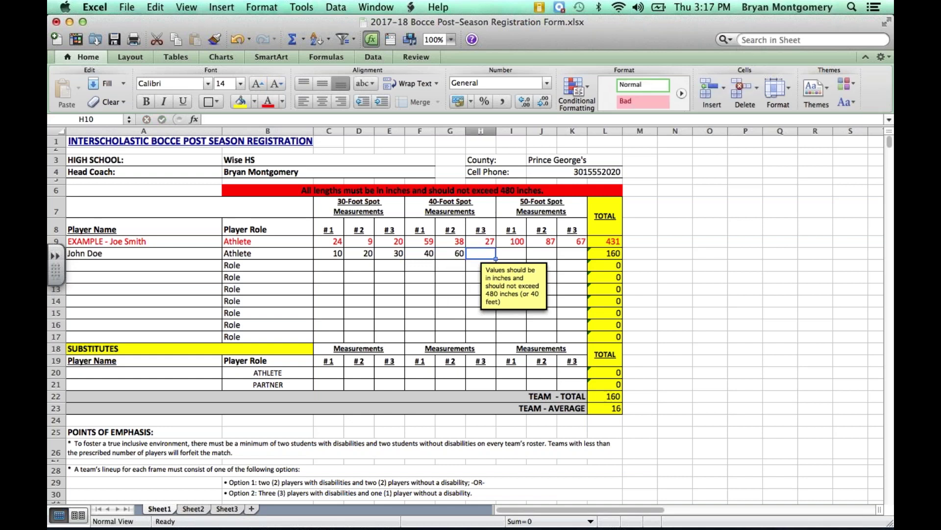
pyautogui.write('70')
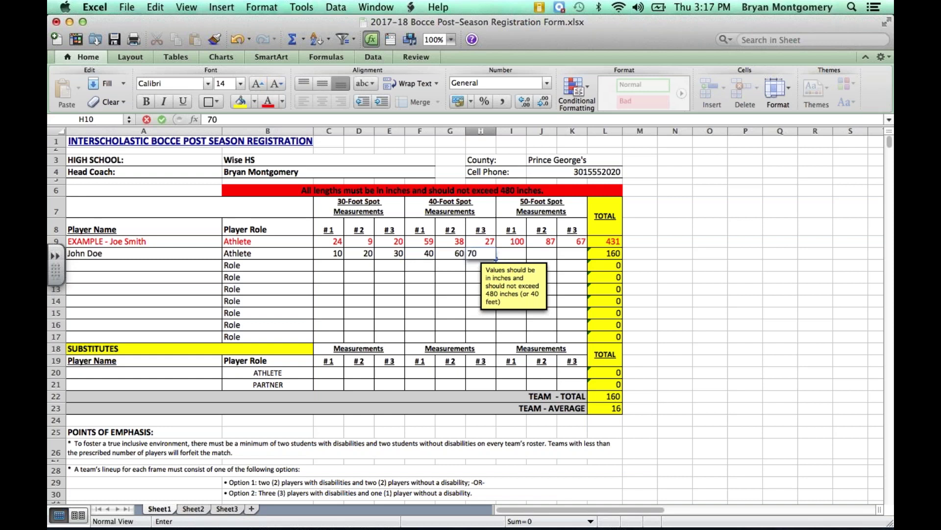
pyautogui.press('Tab')
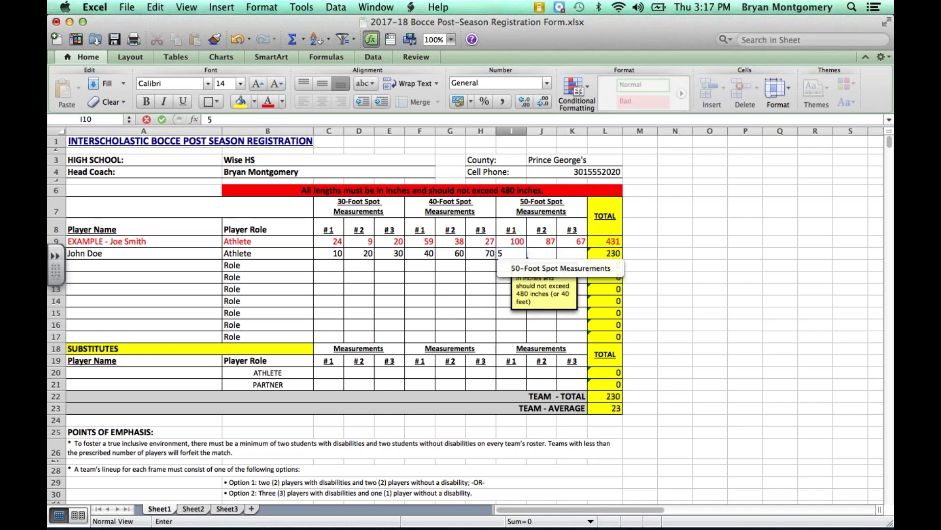
pyautogui.write('50')
pyautogui.press('Tab')
pyautogui.write('60')
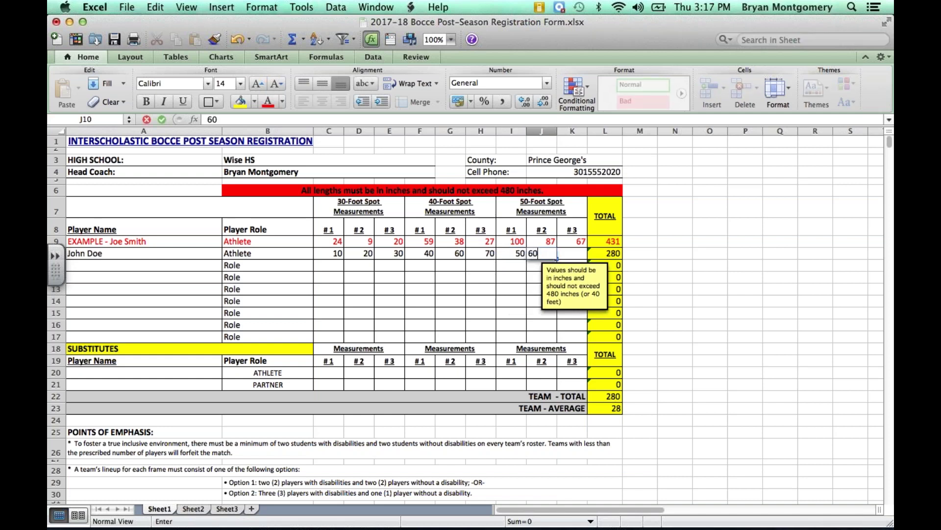
pyautogui.press('Tab')
# Step: Enter 60 in K10 as the last 50-foot measurement, making the total 400
pyautogui.write('60')
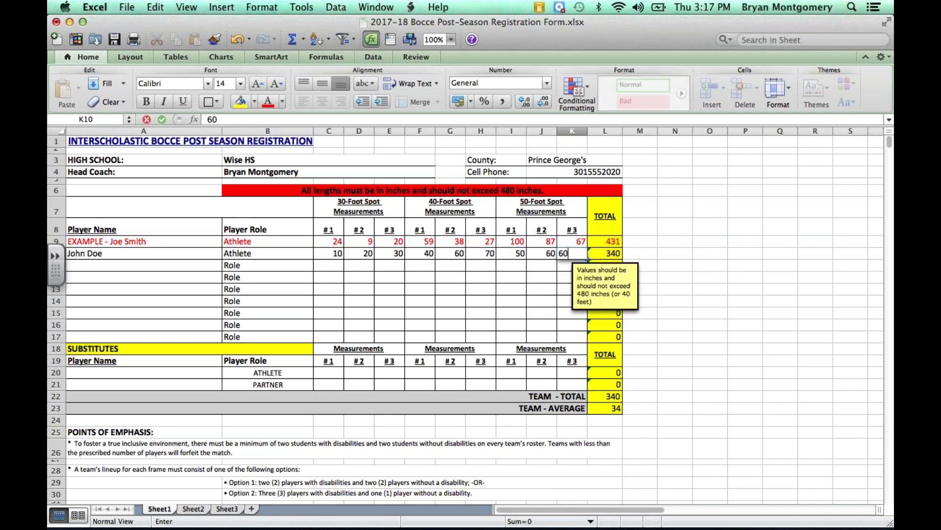
pyautogui.click(511, 277)
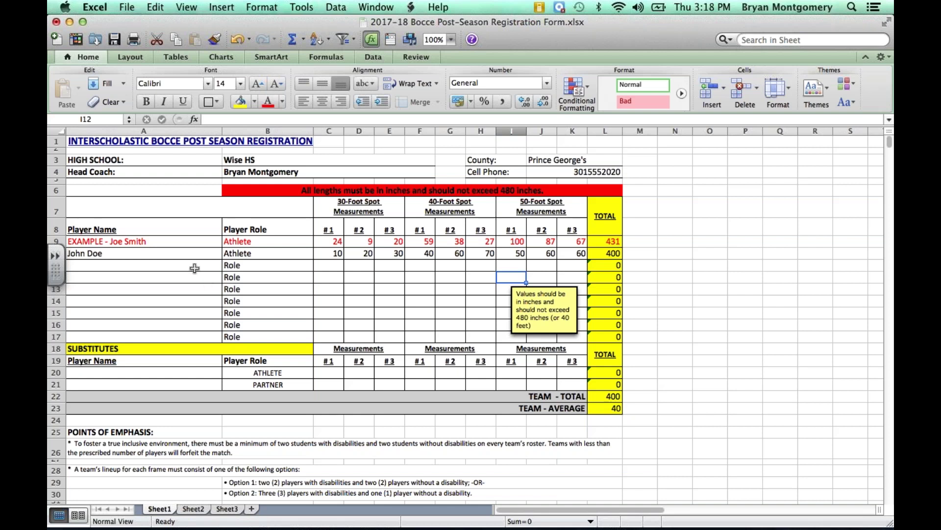
# Step: Enter the second player's name in A11 with the role Unified Partner
pyautogui.click(195, 267)
pyautogui.write('Jane Doe')
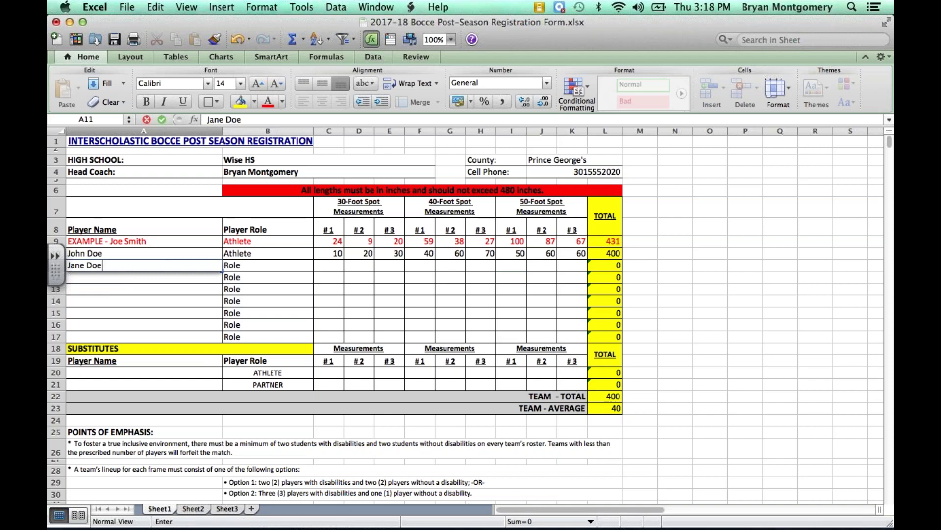
pyautogui.press('Tab')
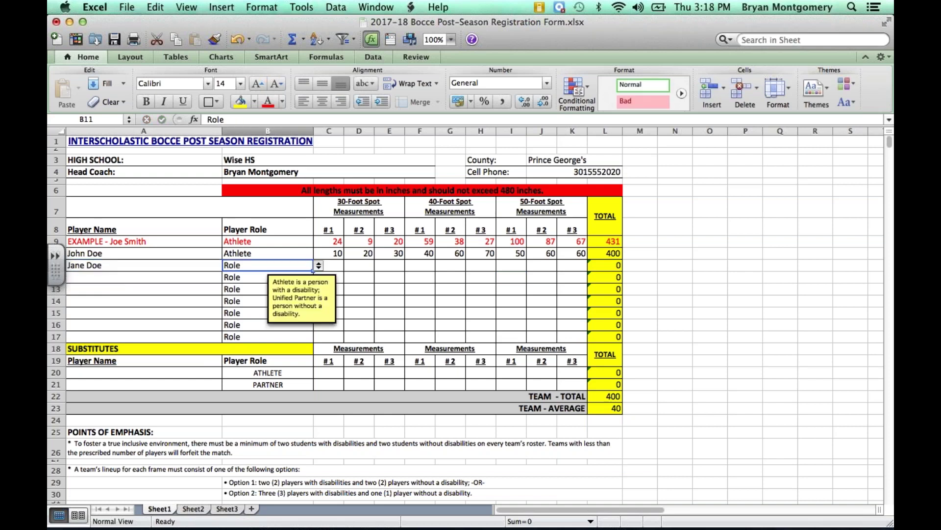
pyautogui.click(319, 265)
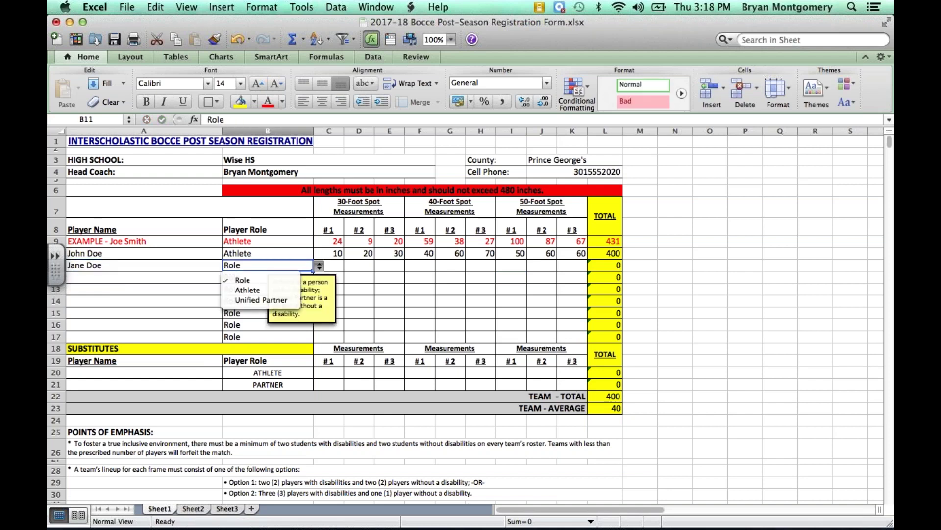
pyautogui.click(261, 300)
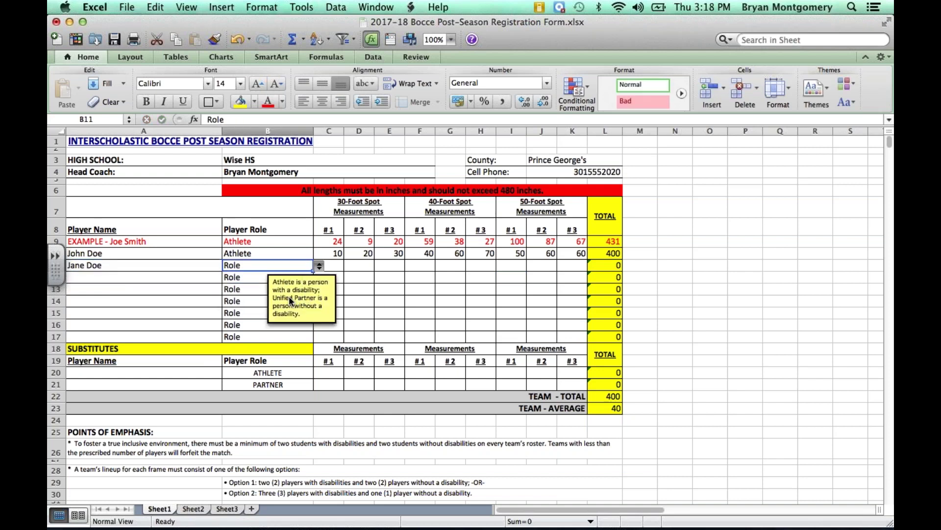
# Step: Copy the nine measurements in C10:K10 and paste them into row 11
pyautogui.click(337, 267)
pyautogui.moveTo(335, 253); pyautogui.dragTo(565, 253)
pyautogui.press('super+c')
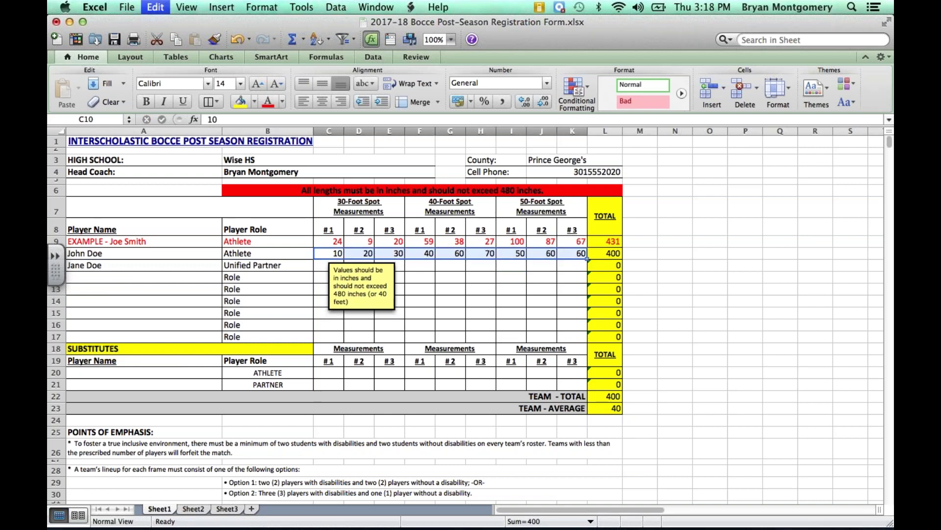
pyautogui.click(321, 267)
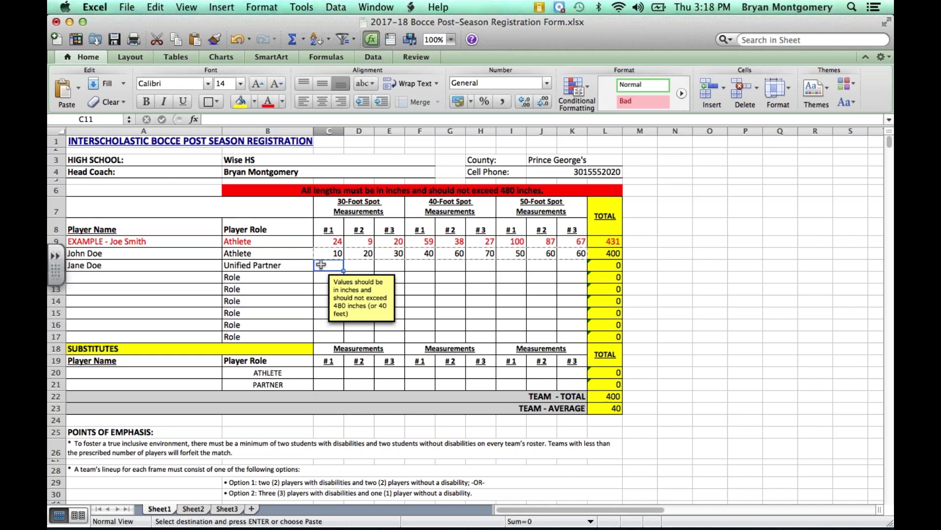
pyautogui.press('super+v')
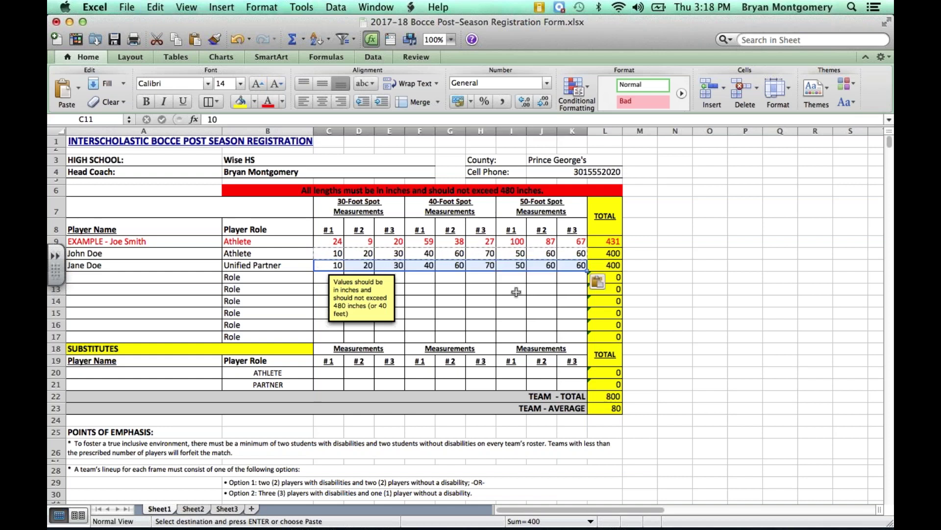
pyautogui.click(516, 292)
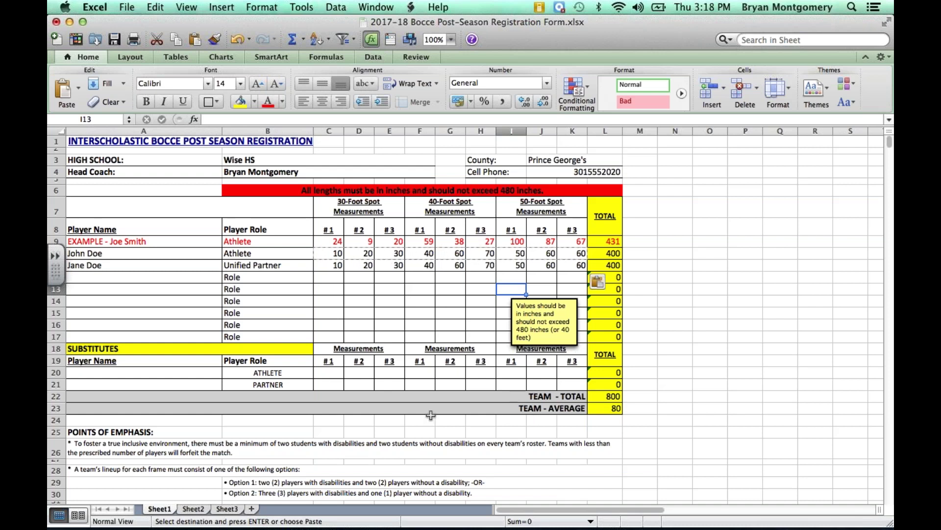
# Step: Clear the 0 totals from the empty roster rows starting at L12
pyautogui.click(214, 278)
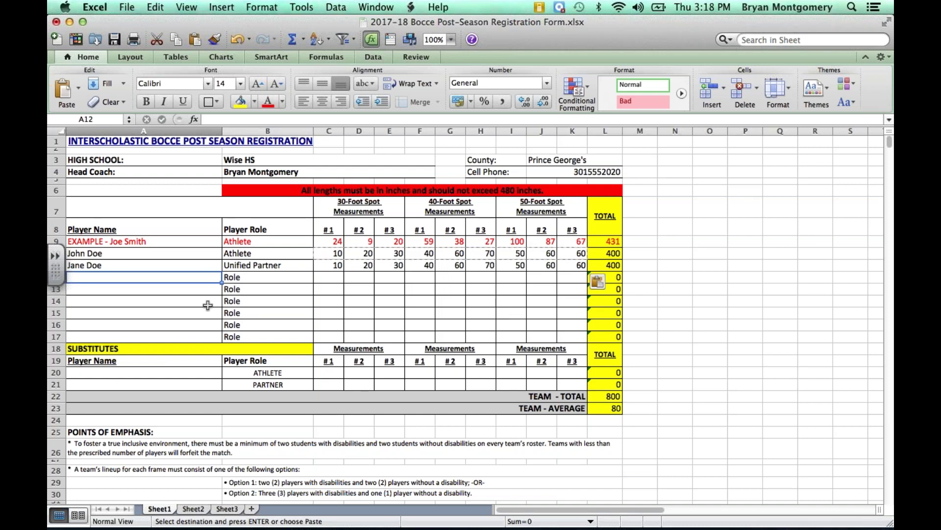
pyautogui.click(619, 278)
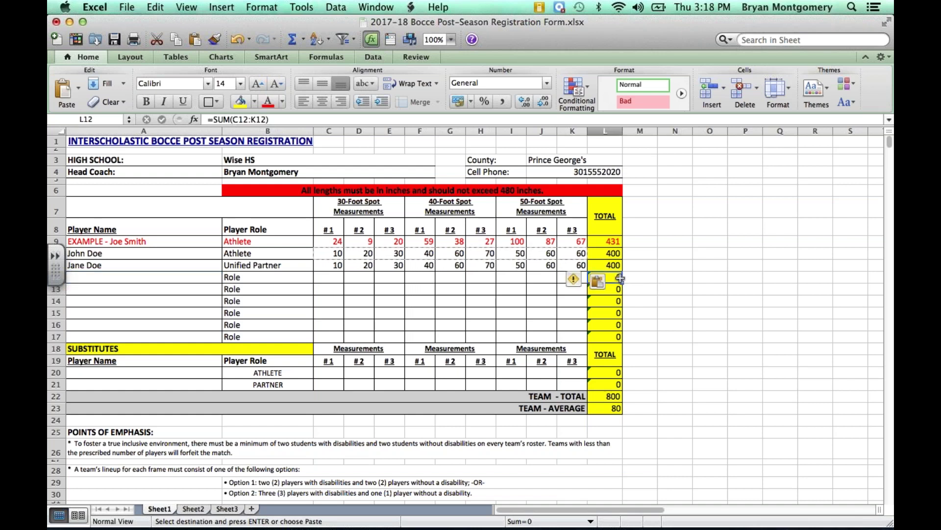
pyautogui.press('BackSpace')
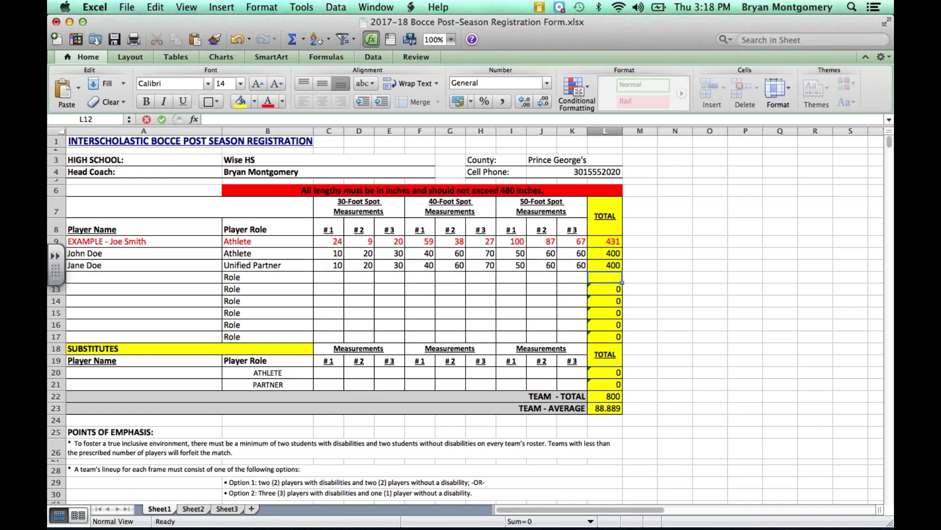
pyautogui.press('Return')
pyautogui.press('BackSpace')
pyautogui.press('Return')
pyautogui.press('BackSpace')
pyautogui.press('Return')
pyautogui.press('BackSpace')
pyautogui.press('Return')
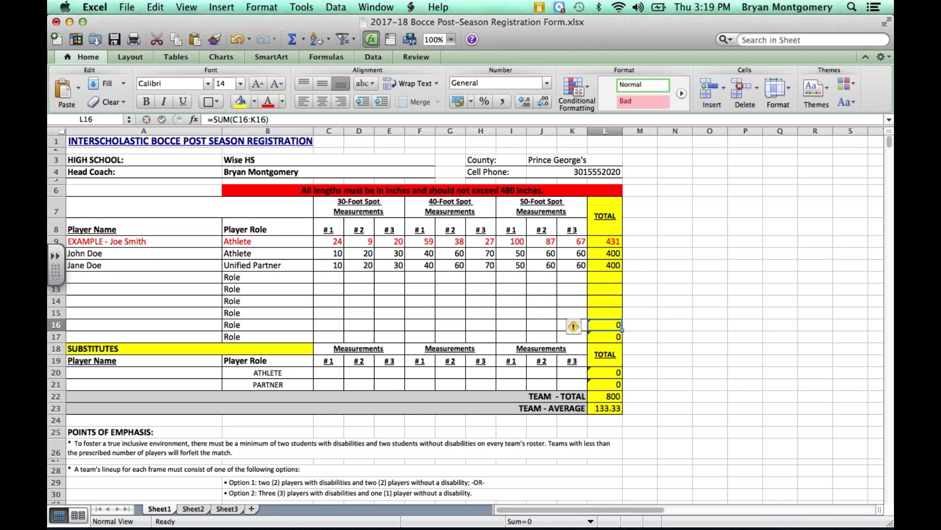
pyautogui.press('BackSpace')
pyautogui.press('Return')
# Step: Clear the 0 totals from the two substitute rows
pyautogui.press('BackSpace')
pyautogui.press('Return')
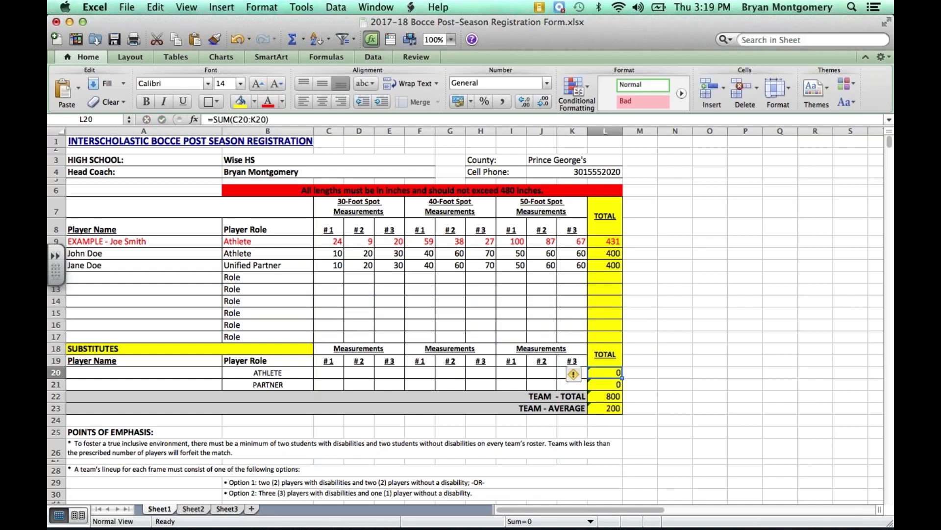
pyautogui.press('BackSpace')
pyautogui.press('Return')
pyautogui.press('BackSpace')
pyautogui.press('Return')
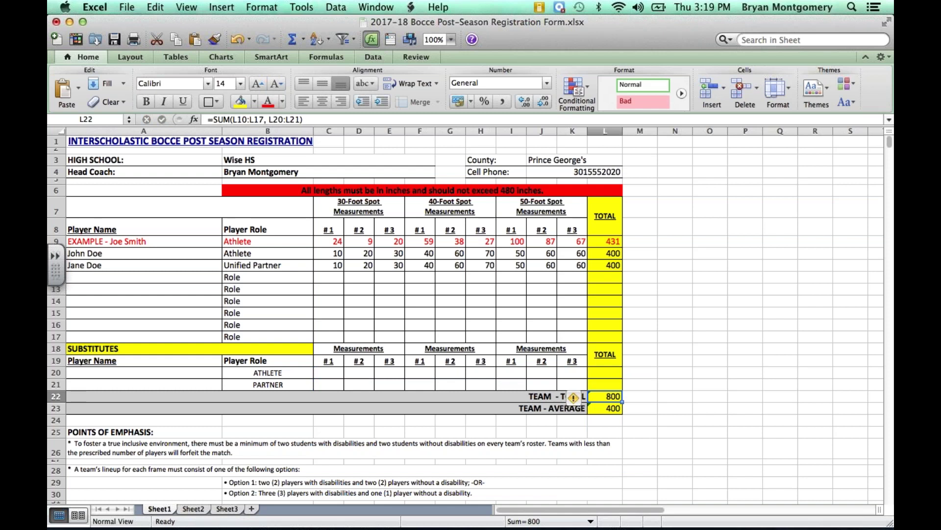
pyautogui.click(605, 420)
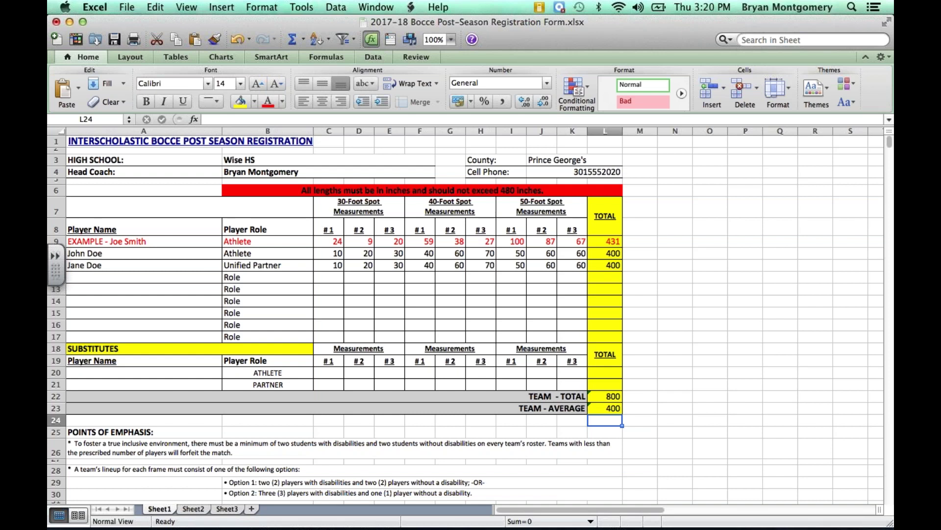
# Step: Save the workbook via File > Save As under the name 'PG_WISE HS_TEAM 1'
pyautogui.click(124, 7)
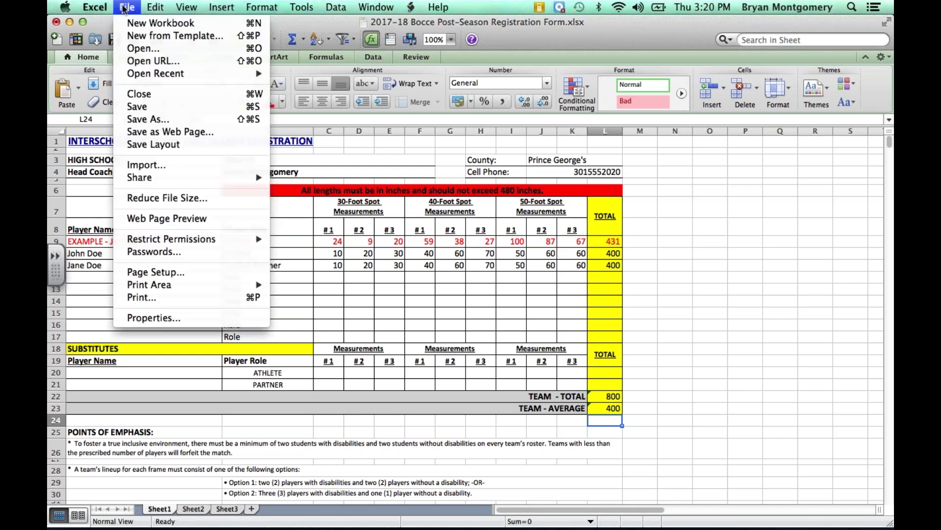
pyautogui.click(147, 120)
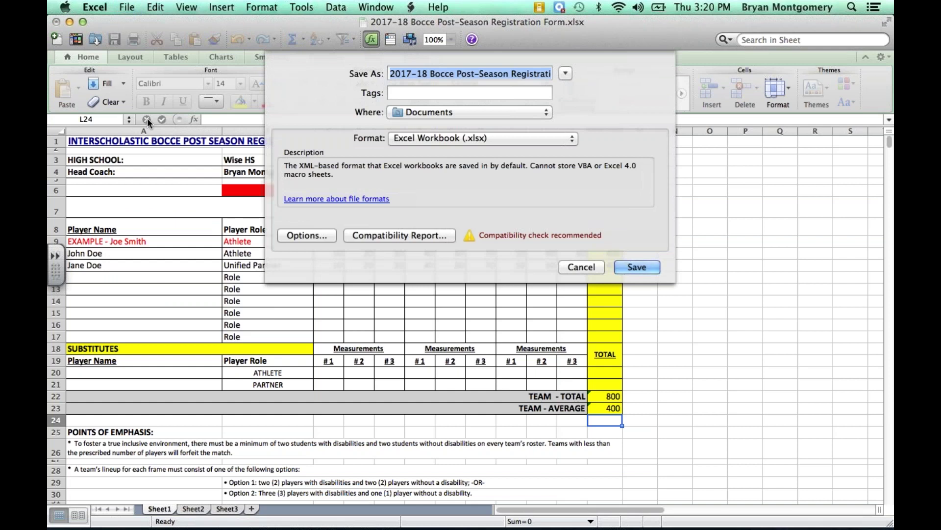
pyautogui.write('PG')
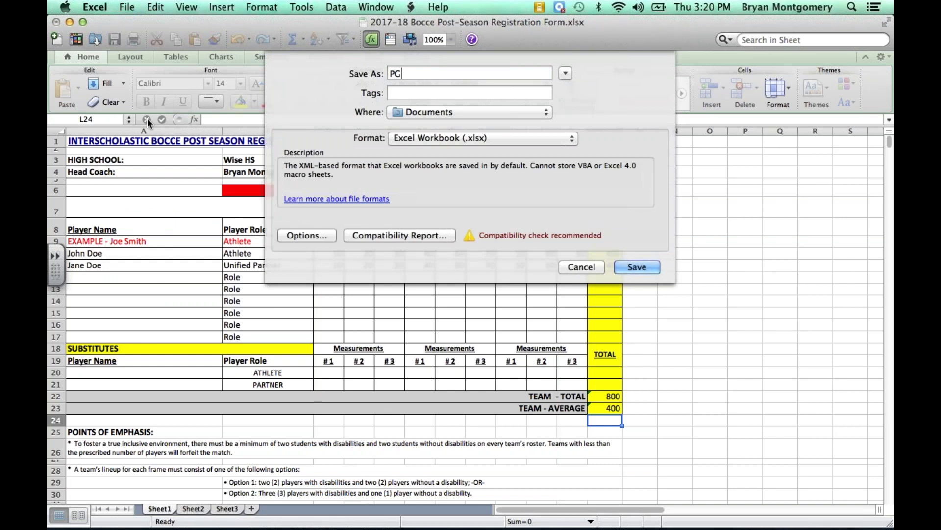
pyautogui.write('_Wis')
pyautogui.press('BackSpace')
pyautogui.press('BackSpace')
pyautogui.write('ISE HS')
pyautogui.write('_TEA')
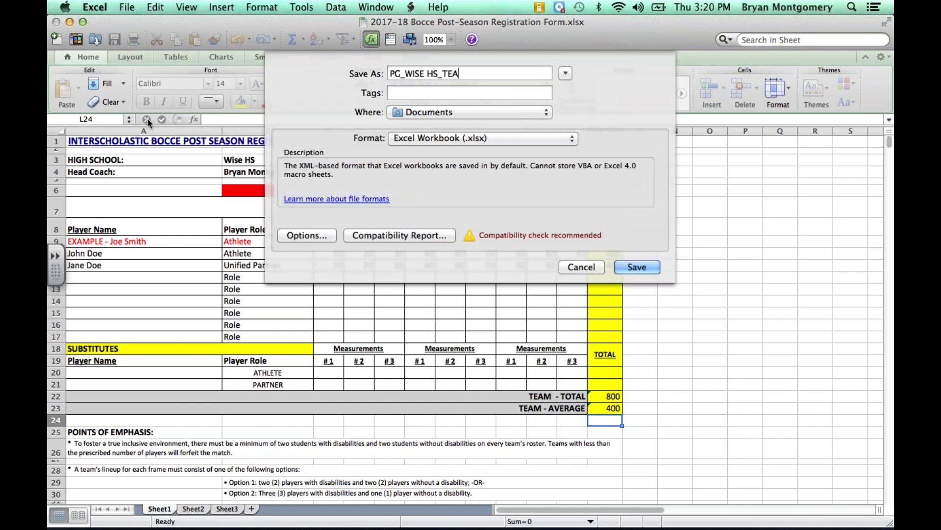
pyautogui.write('M 1')
pyautogui.click(631, 266)
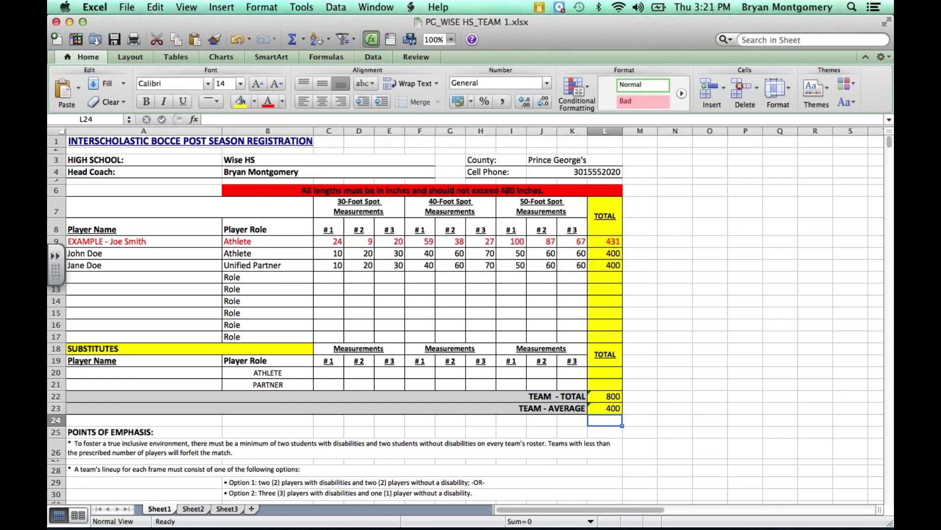
pyautogui.moveTo(639, 513)
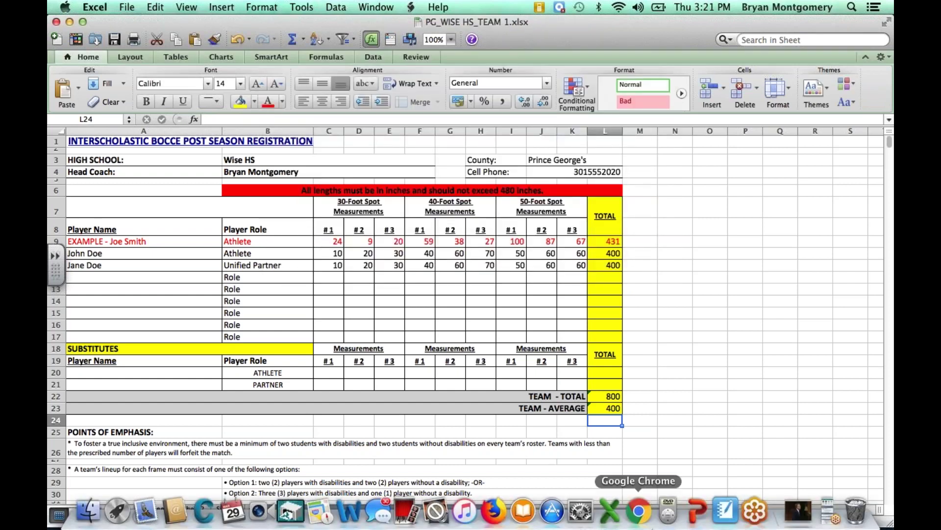
# Step: Switch to Chrome and scroll the instructions PDF to Step 5's file-naming rules
pyautogui.click(639, 510)
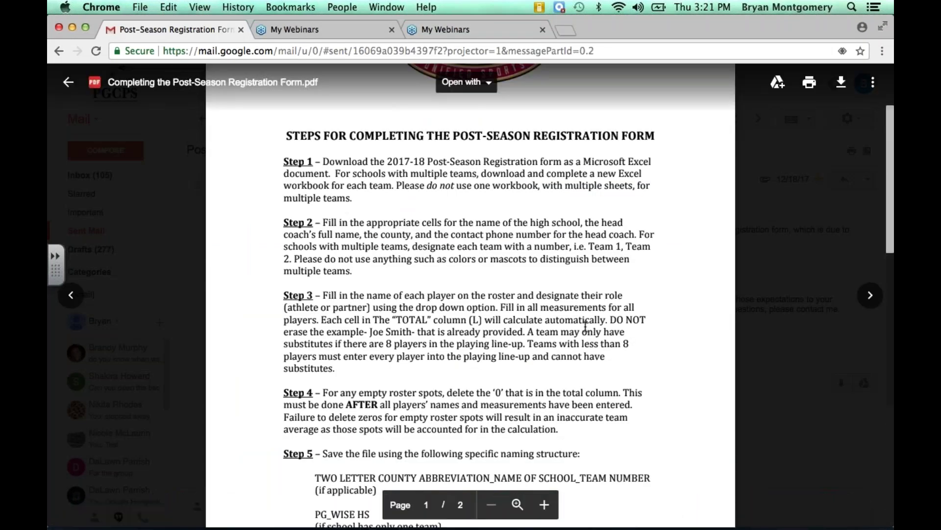
pyautogui.scroll(-1, 585, 325)
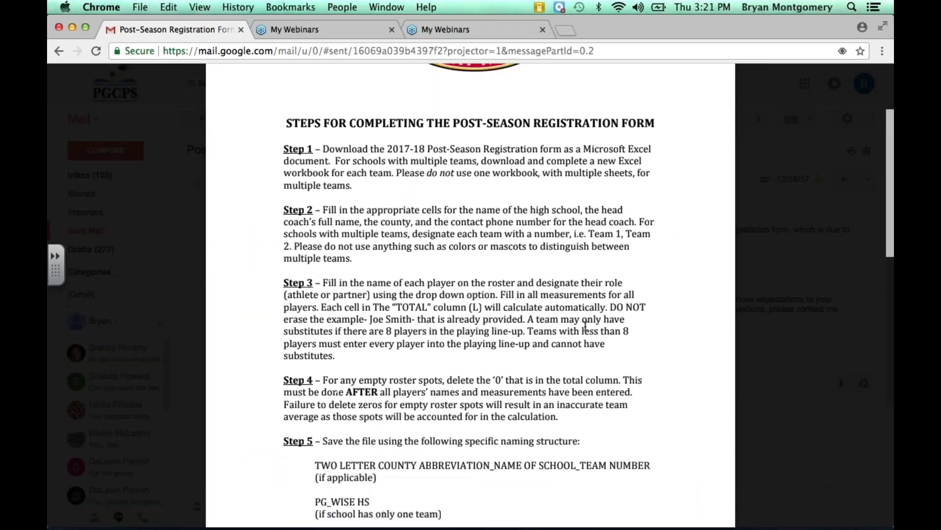
pyautogui.scroll(-5, 585, 326)
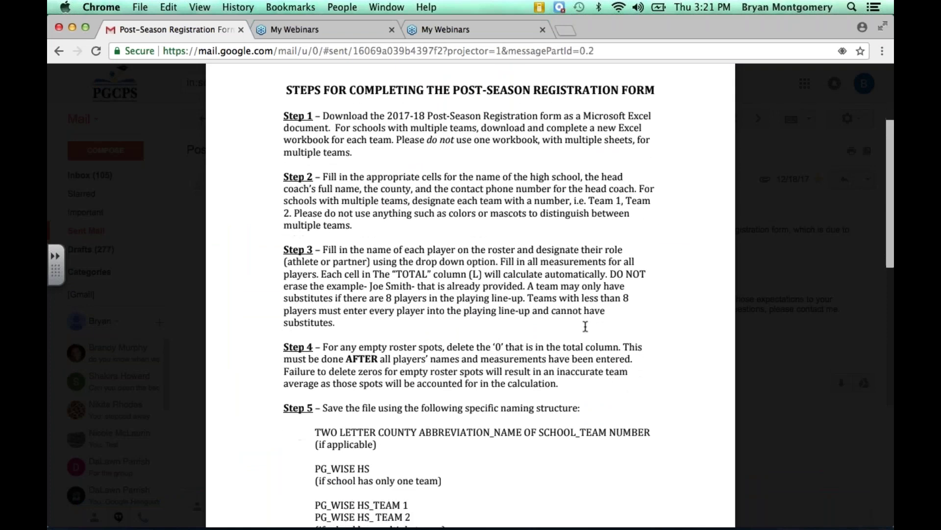
pyautogui.scroll(-3, 585, 325)
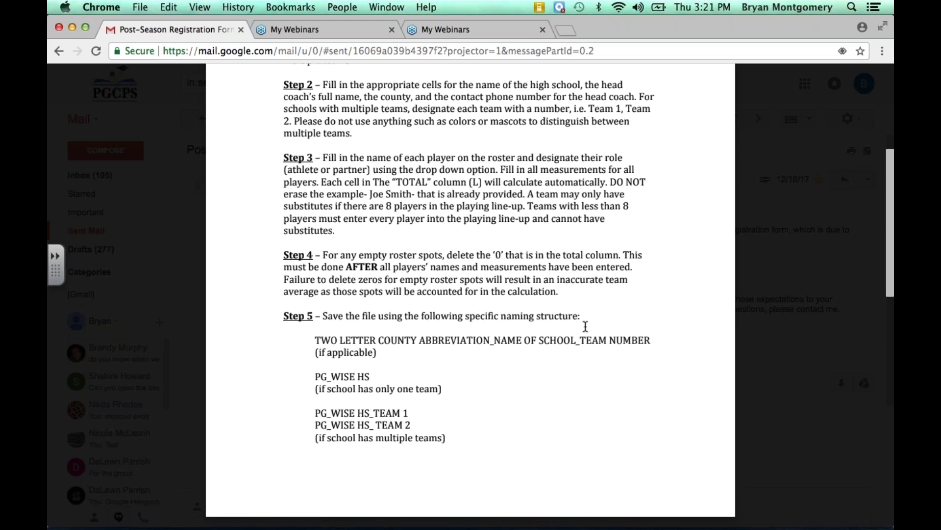
pyautogui.scroll(4, 585, 325)
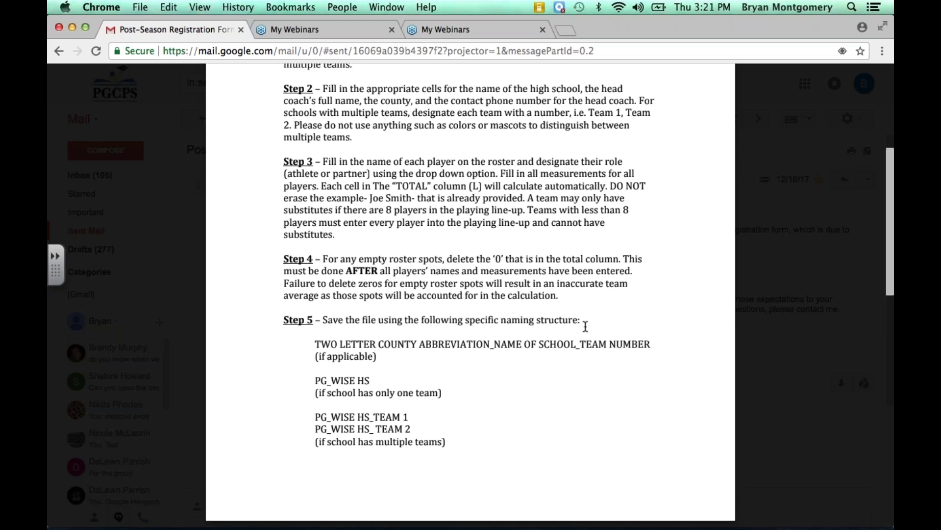